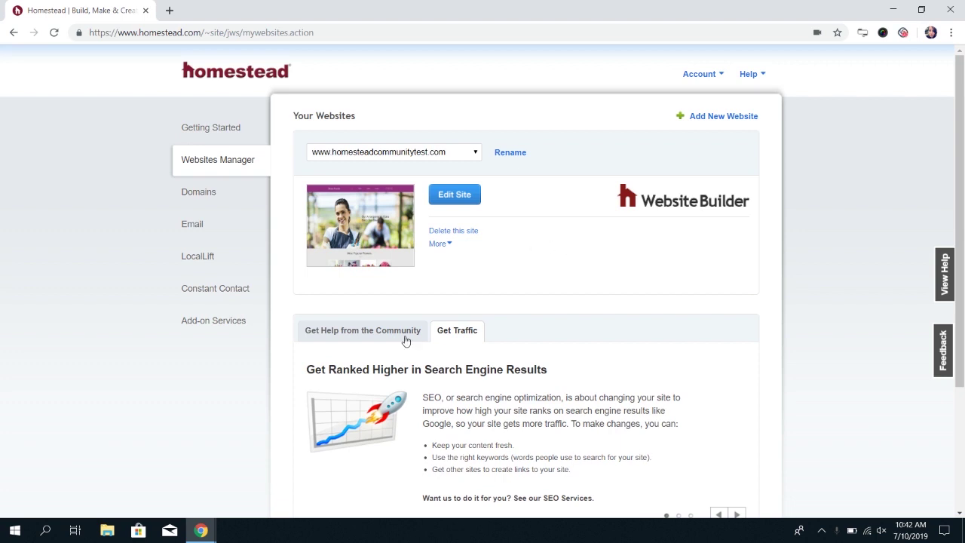
# Open the site in the Website Builder editor from the Websites Manager with Edit Site
pyautogui.click(452, 197)
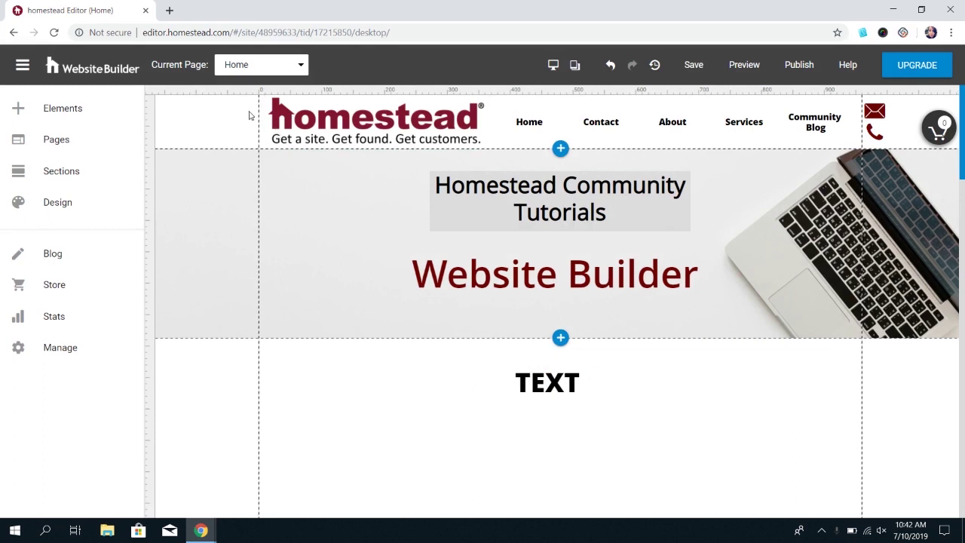
# Open the Add Content To Your Website panel and show its Text elements
pyautogui.click(67, 110)
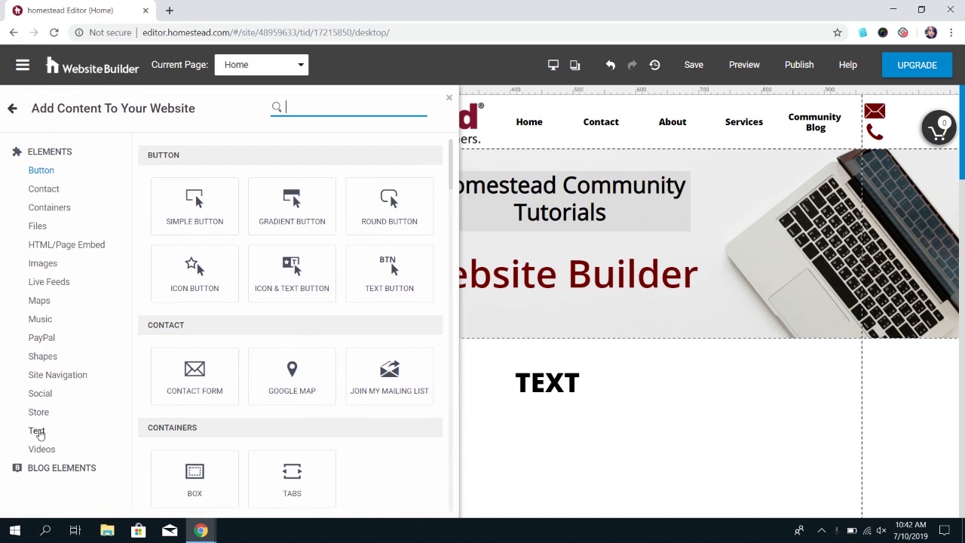
pyautogui.click(37, 432)
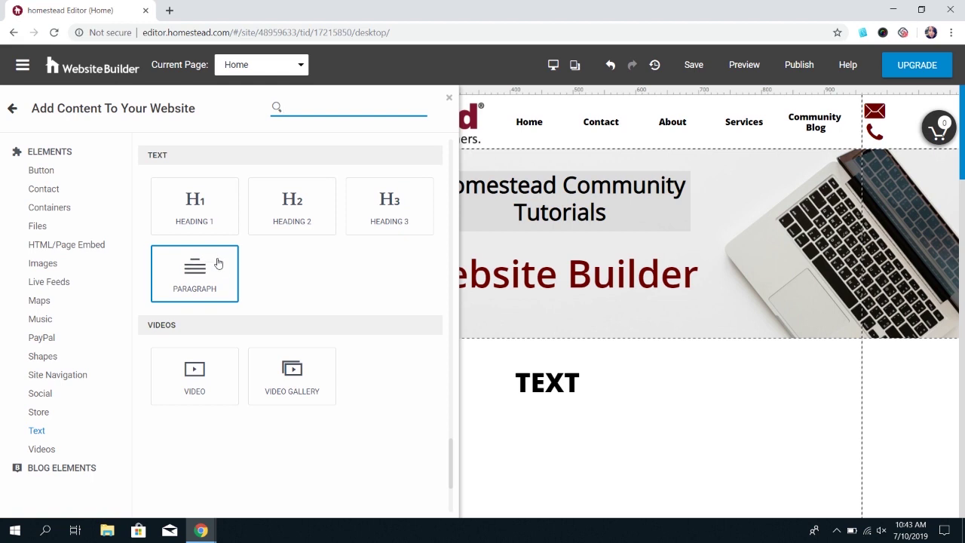
# Add a Paragraph box under TEXT and replace its placeholder with 'Then, type your own content'
pyautogui.moveTo(218, 262); pyautogui.dragTo(548, 285)
pyautogui.scroll(-3, 528, 269)
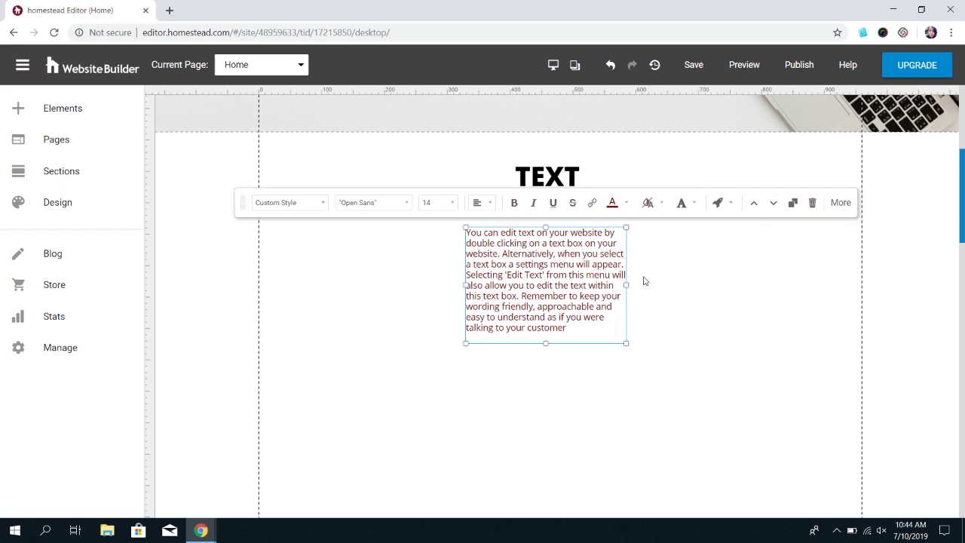
pyautogui.tripleClick(581, 330)
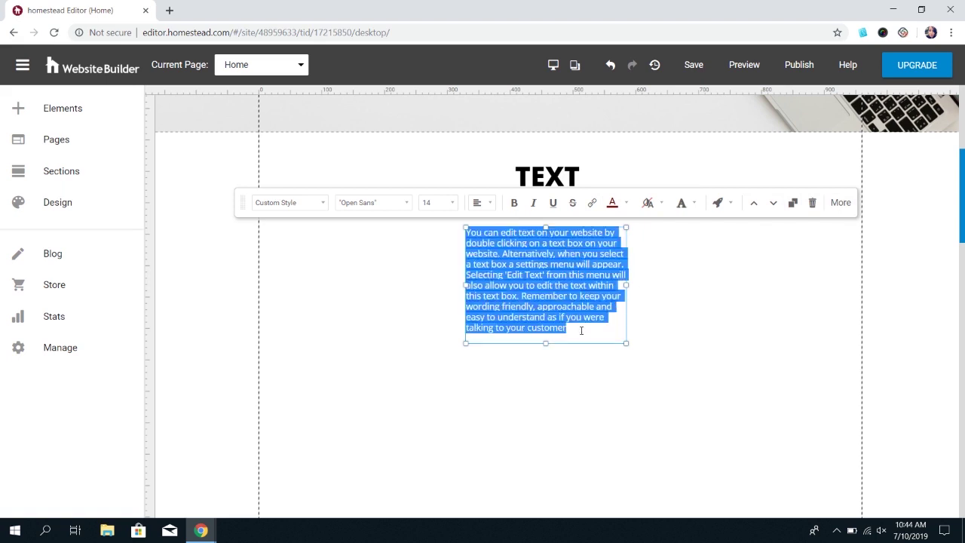
pyautogui.click(581, 331)
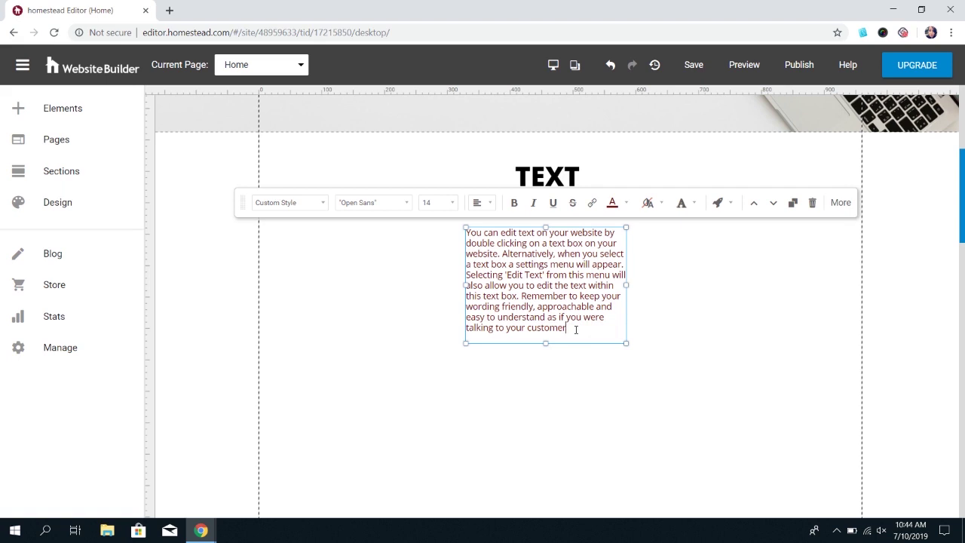
pyautogui.press('BackSpace')
pyautogui.press('BackSpace')
pyautogui.press('BackSpace')
pyautogui.press('BackSpace')
pyautogui.press('BackSpace')
pyautogui.press('BackSpace')
pyautogui.press('BackSpace')
pyautogui.press('BackSpace')
pyautogui.press('BackSpace')
pyautogui.press('BackSpace')
pyautogui.press('BackSpace')
pyautogui.press('BackSpace')
pyautogui.press('BackSpace')
pyautogui.press('BackSpace')
pyautogui.press('BackSpace')
pyautogui.press('BackSpace')
pyautogui.press('BackSpace')
pyautogui.press('BackSpace')
pyautogui.press('BackSpace')
pyautogui.press('BackSpace')
pyautogui.press('BackSpace')
pyautogui.press('BackSpace')
pyautogui.press('BackSpace')
pyautogui.press('BackSpace')
pyautogui.press('BackSpace')
pyautogui.press('BackSpace')
pyautogui.press('BackSpace')
pyautogui.press('BackSpace')
pyautogui.press('BackSpace')
pyautogui.press('BackSpace')
pyautogui.press('BackSpace')
pyautogui.press('BackSpace')
pyautogui.press('BackSpace')
pyautogui.press('BackSpace')
pyautogui.press('BackSpace')
pyautogui.press('BackSpace')
pyautogui.press('BackSpace')
pyautogui.press('BackSpace')
pyautogui.press('BackSpace')
pyautogui.press('BackSpace')
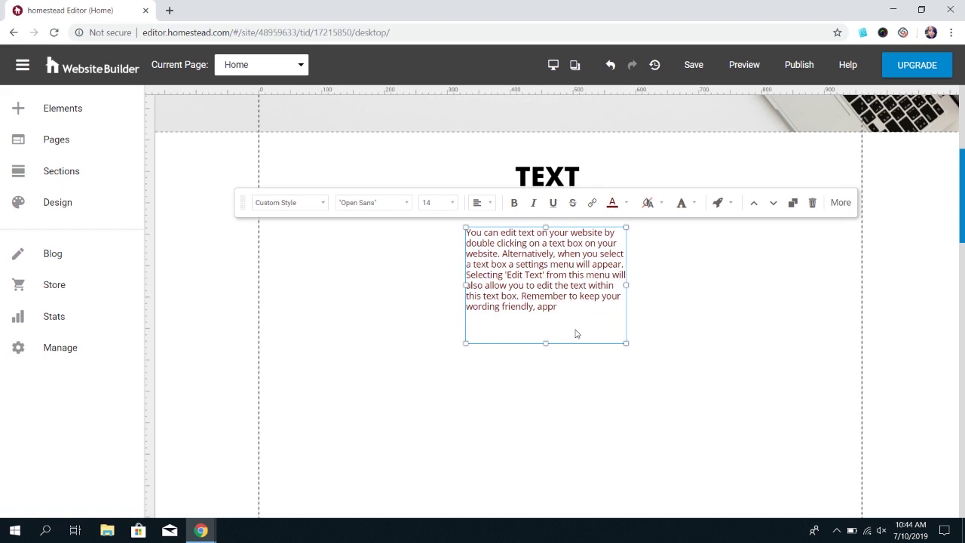
pyautogui.moveTo(567, 306); pyautogui.dragTo(460, 229)
pyautogui.press('BackSpace')
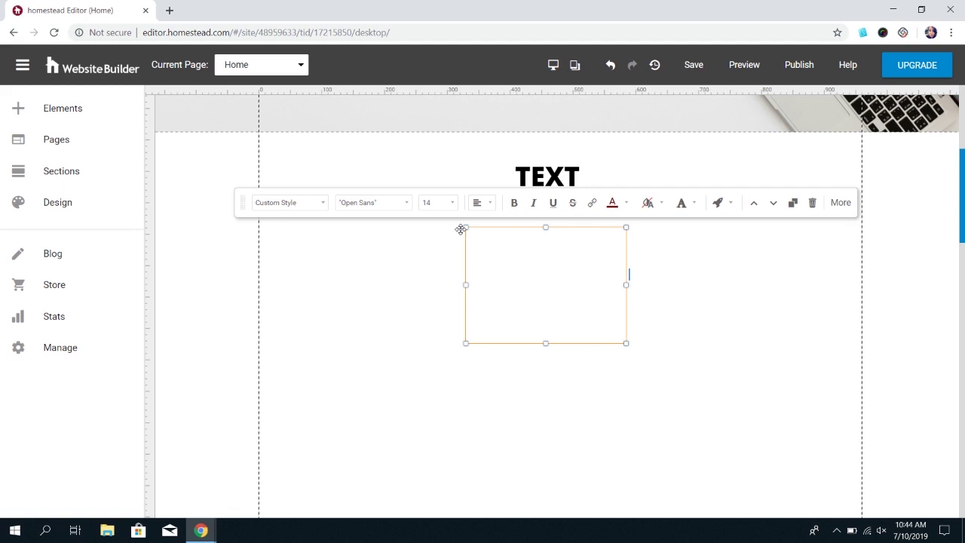
pyautogui.write('Then, type your own content')
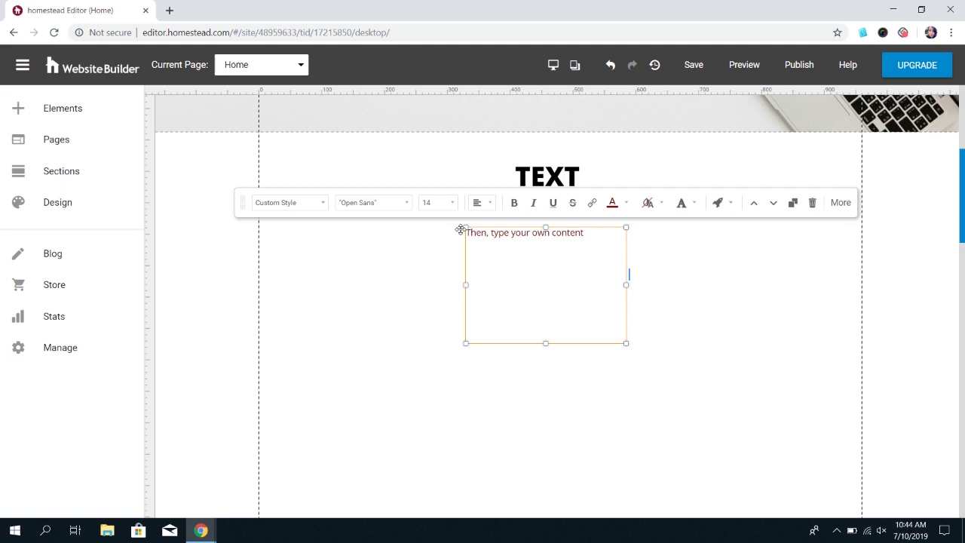
# Set the paragraph text to Open Sans Semi, size 16, centred in the box
pyautogui.moveTo(594, 232); pyautogui.dragTo(452, 223)
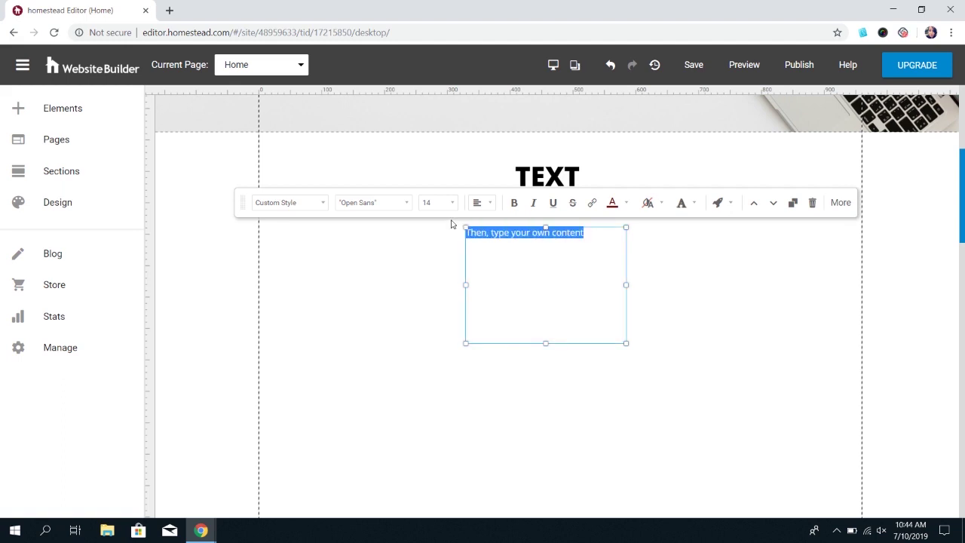
pyautogui.click(371, 202)
pyautogui.click(381, 278)
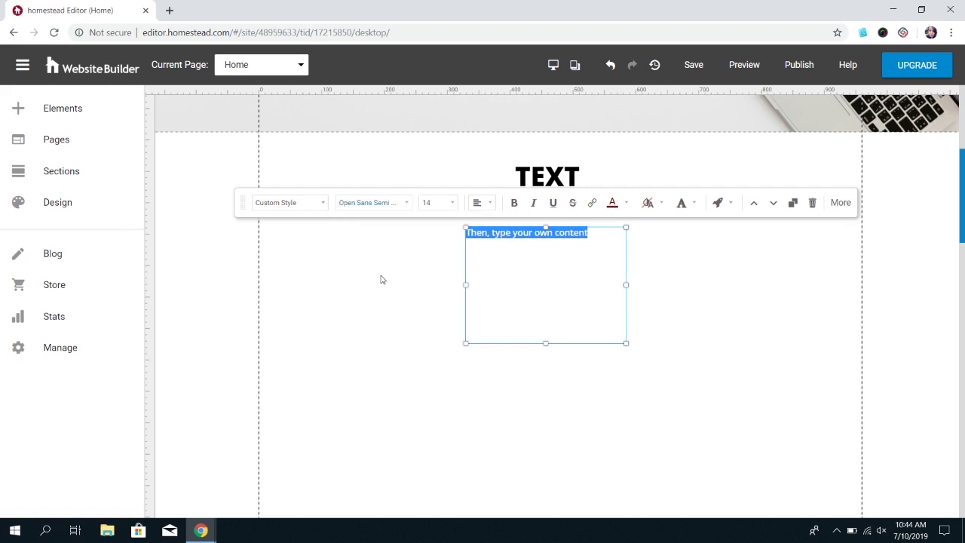
pyautogui.click(431, 202)
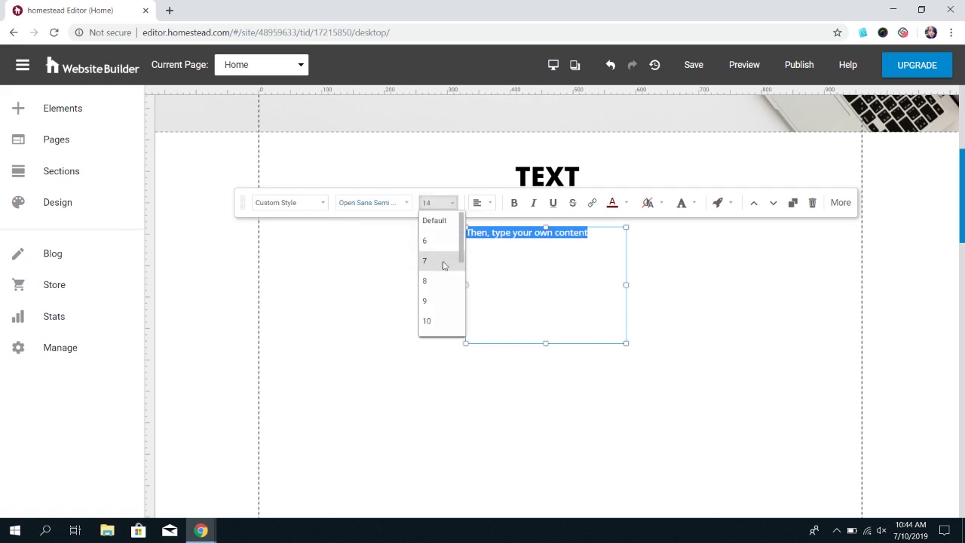
pyautogui.scroll(-2, 436, 306)
pyautogui.click(437, 321)
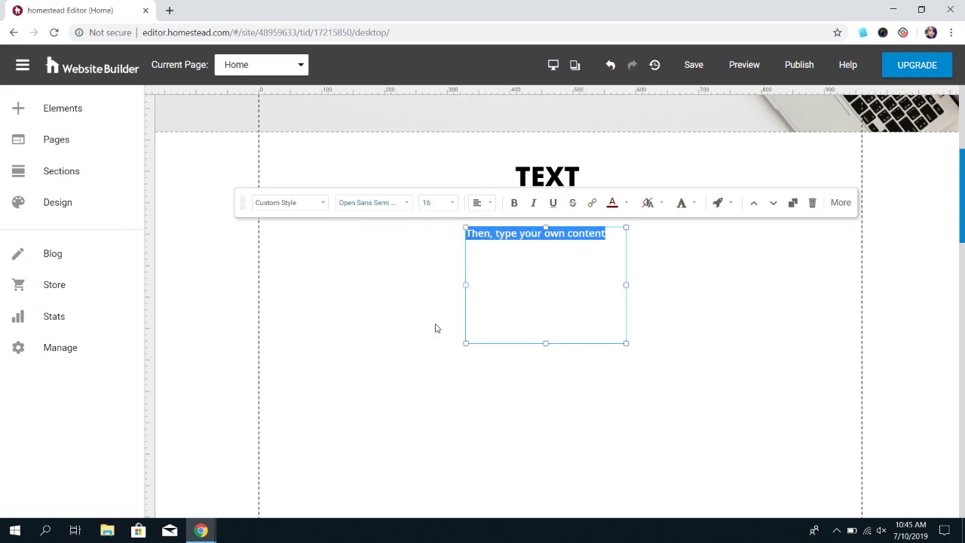
pyautogui.click(492, 203)
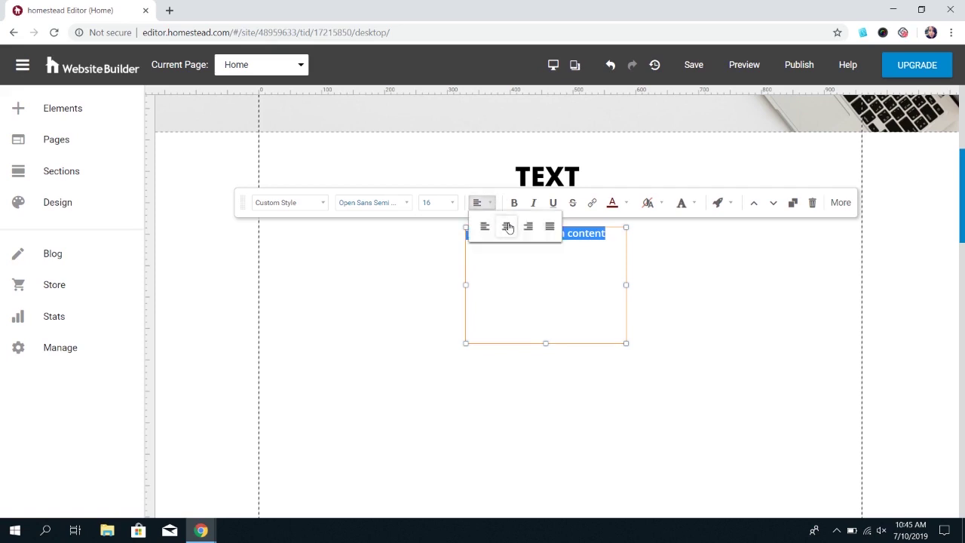
pyautogui.click(506, 224)
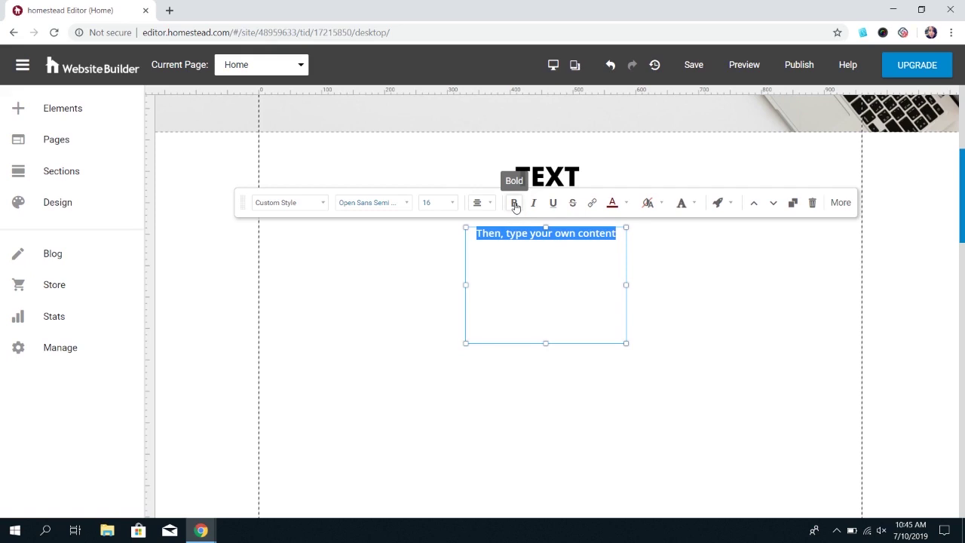
# Make the text bold and underlined, trying and removing italic, strikethrough and a link
pyautogui.click(514, 204)
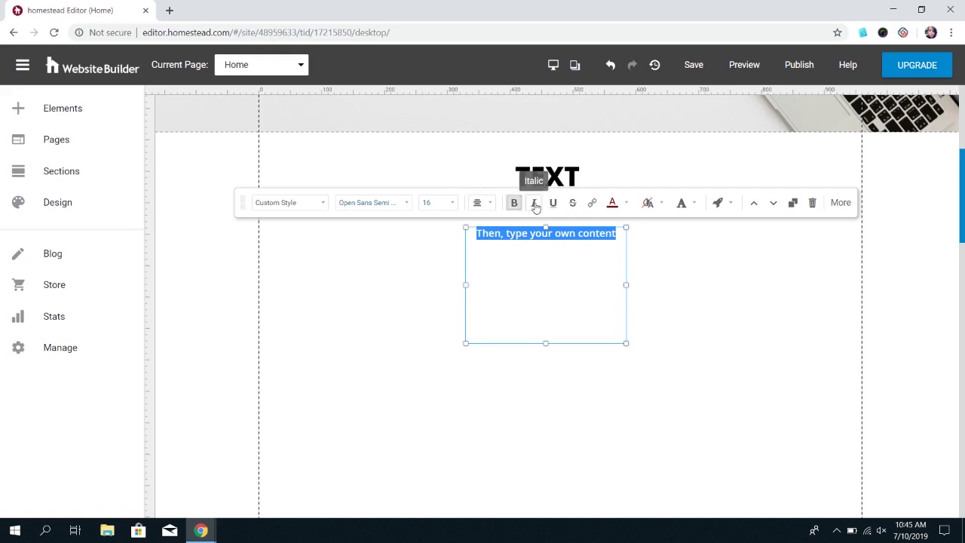
pyautogui.click(535, 205)
pyautogui.click(553, 204)
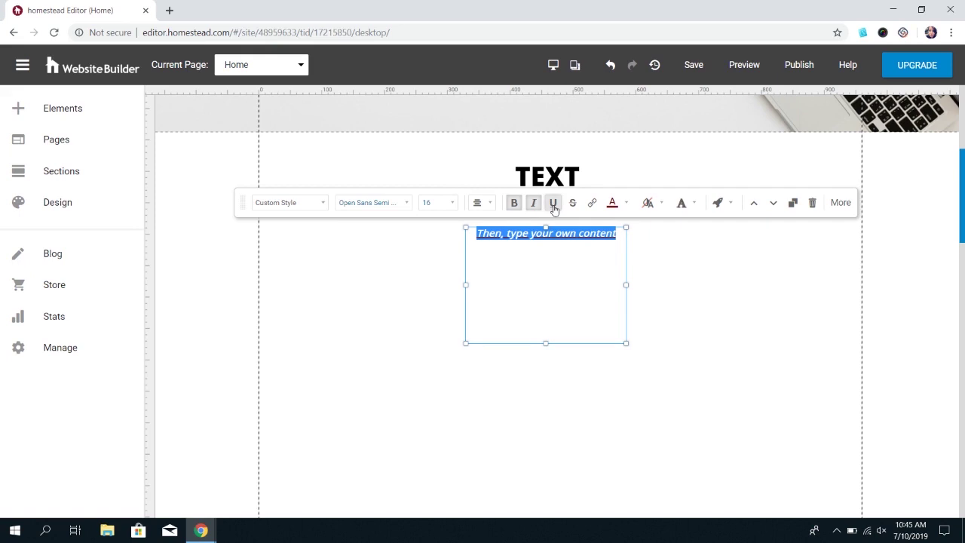
pyautogui.click(572, 204)
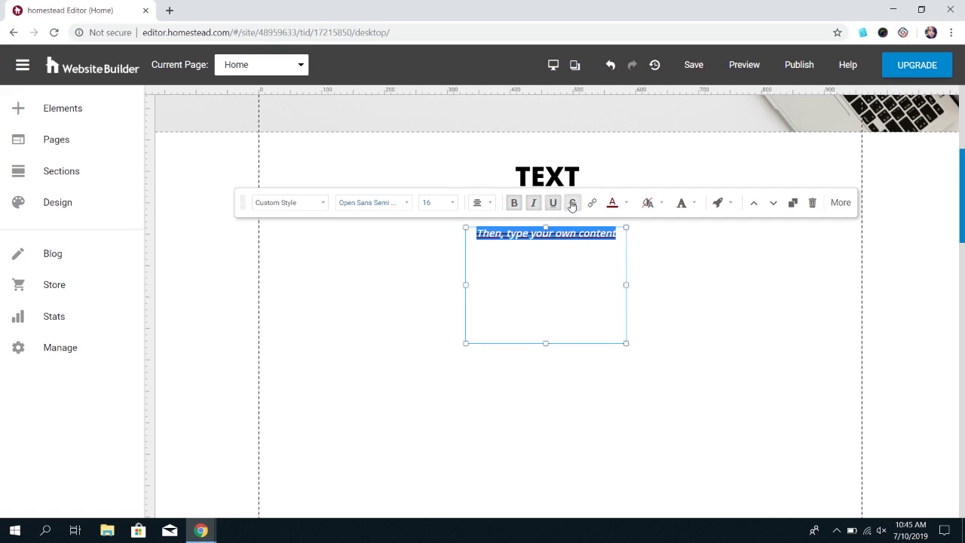
pyautogui.click(572, 204)
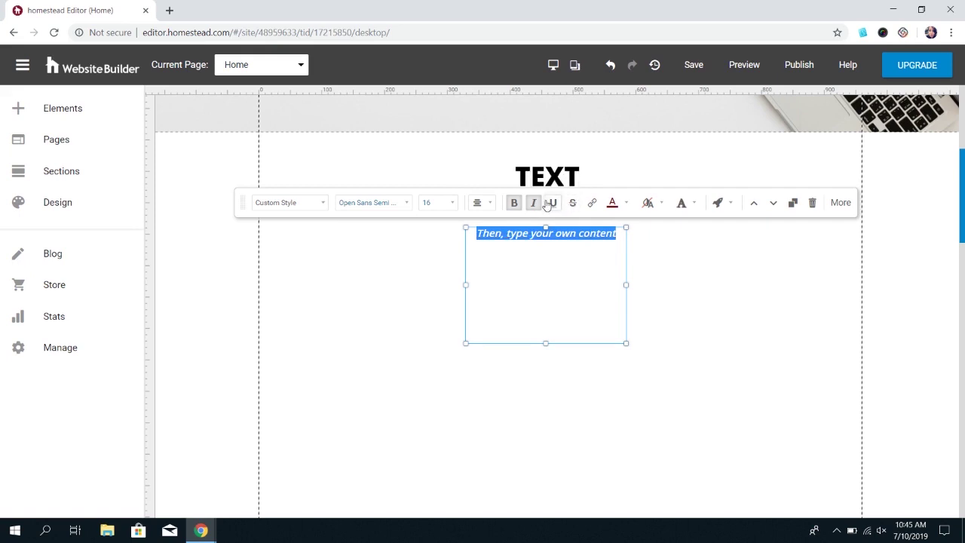
pyautogui.click(534, 203)
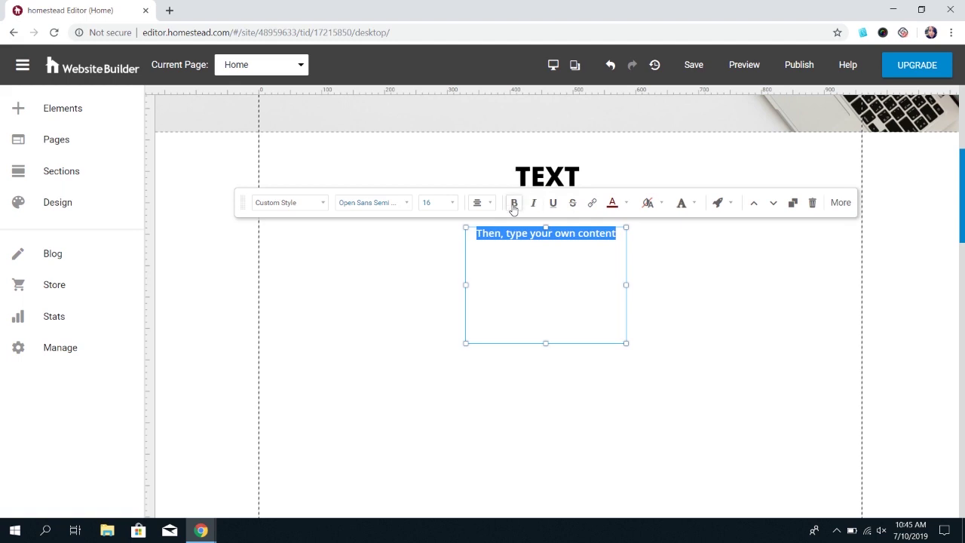
pyautogui.click(591, 203)
pyautogui.click(515, 448)
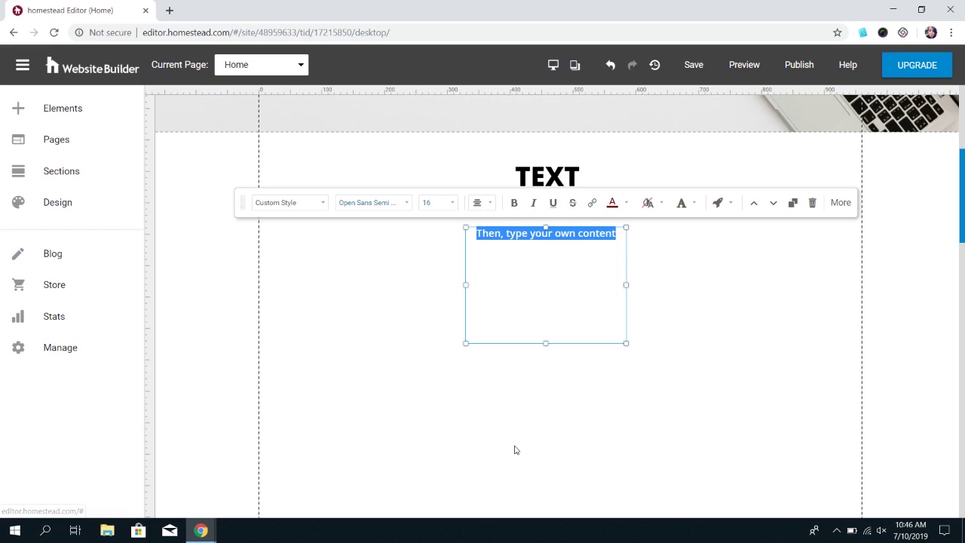
# Colour the text dark red, looking over the text shadow choices
pyautogui.click(625, 204)
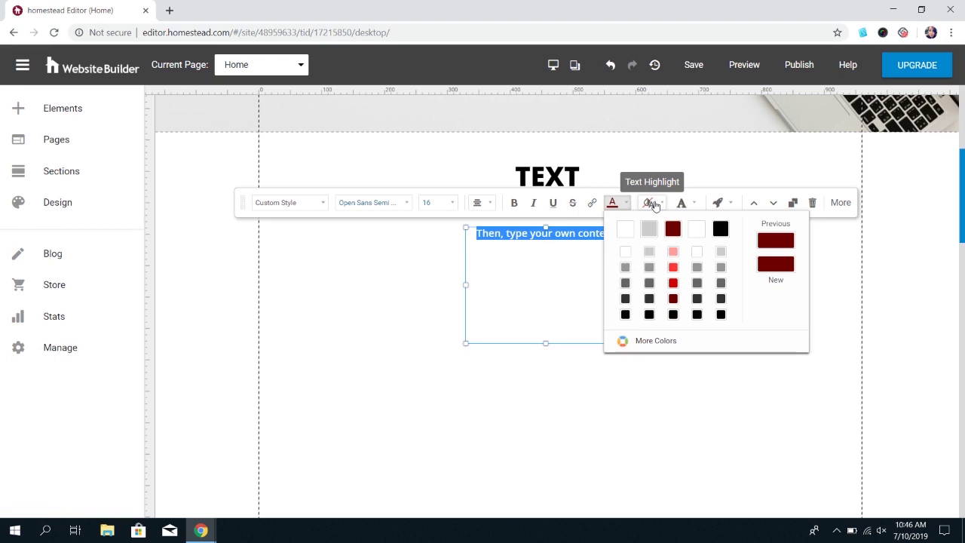
pyautogui.click(682, 203)
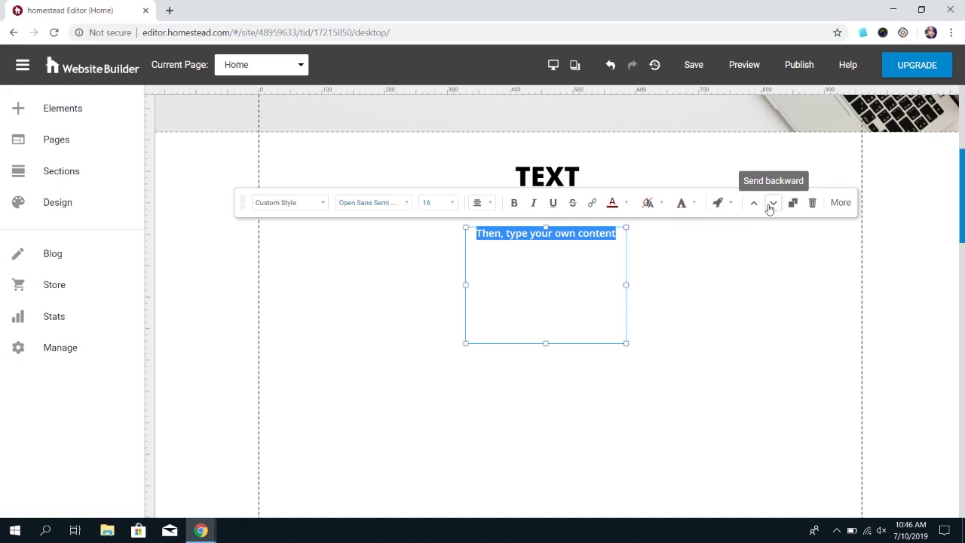
pyautogui.click(771, 205)
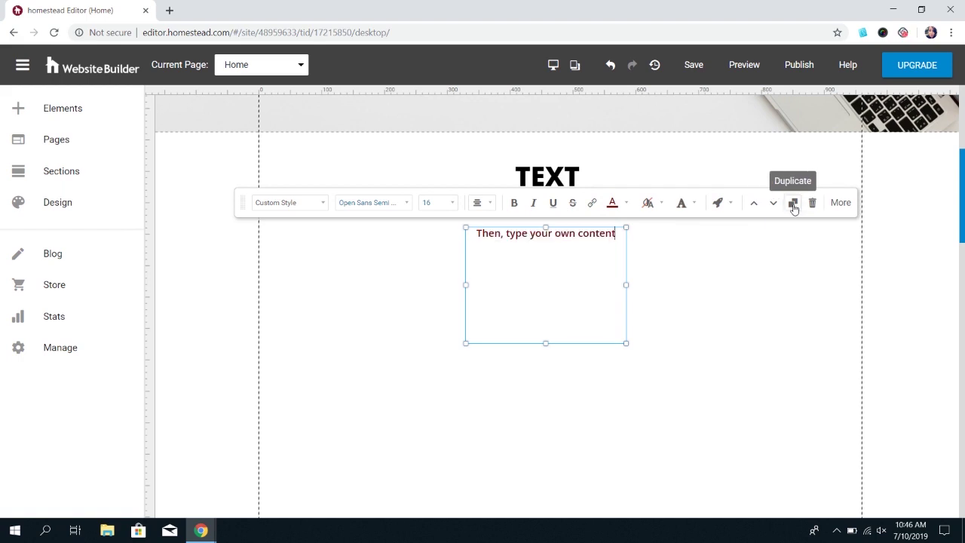
# Open the Text element's Advanced options panel from the More toolbar menu
pyautogui.click(841, 202)
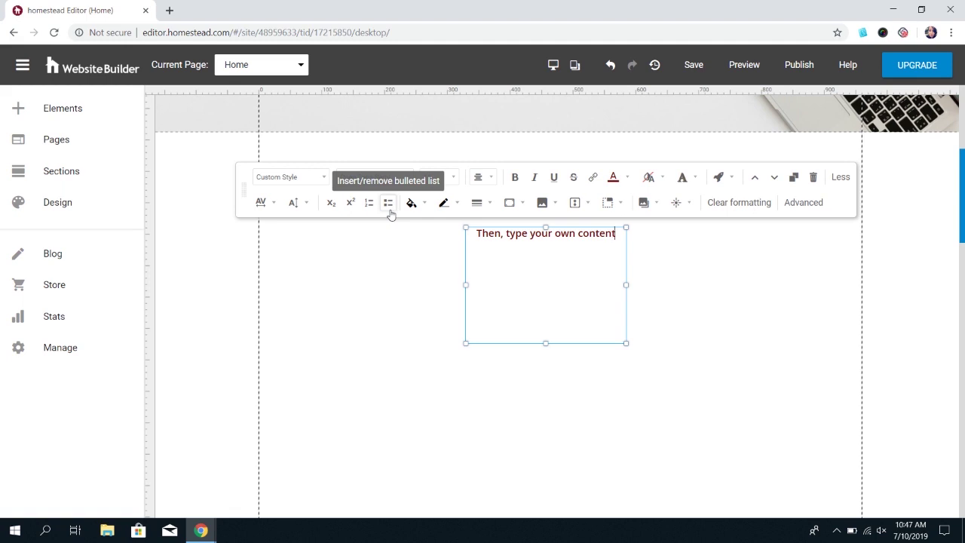
pyautogui.click(794, 203)
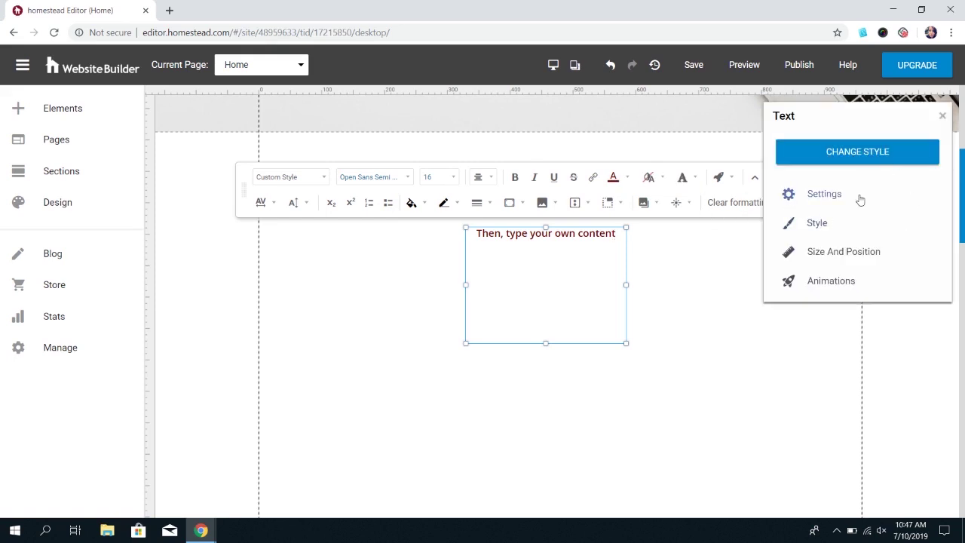
# Give the text box a 7px black border in the Style options
pyautogui.click(860, 202)
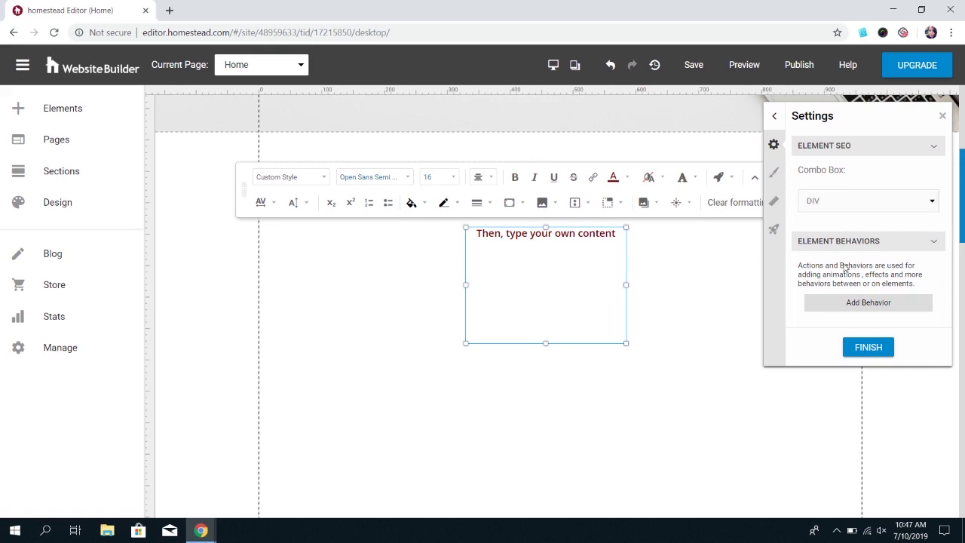
pyautogui.click(773, 173)
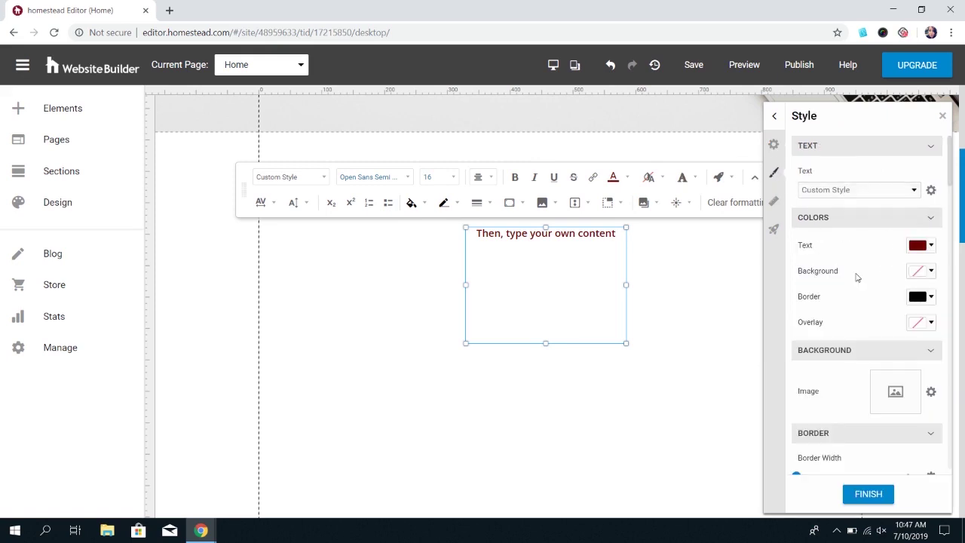
pyautogui.scroll(-1, 856, 277)
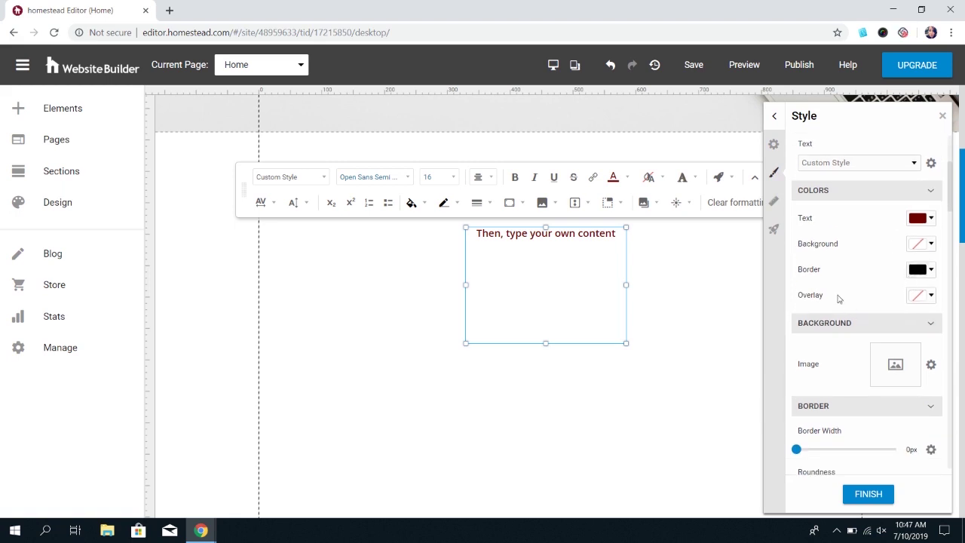
pyautogui.scroll(-1, 838, 299)
pyautogui.moveTo(796, 382)
pyautogui.mouseDown()
pyautogui.moveTo(850, 383)
pyautogui.moveTo(796, 382)
pyautogui.moveTo(809, 382)
pyautogui.mouseUp()
pyautogui.scroll(-3, 809, 382)
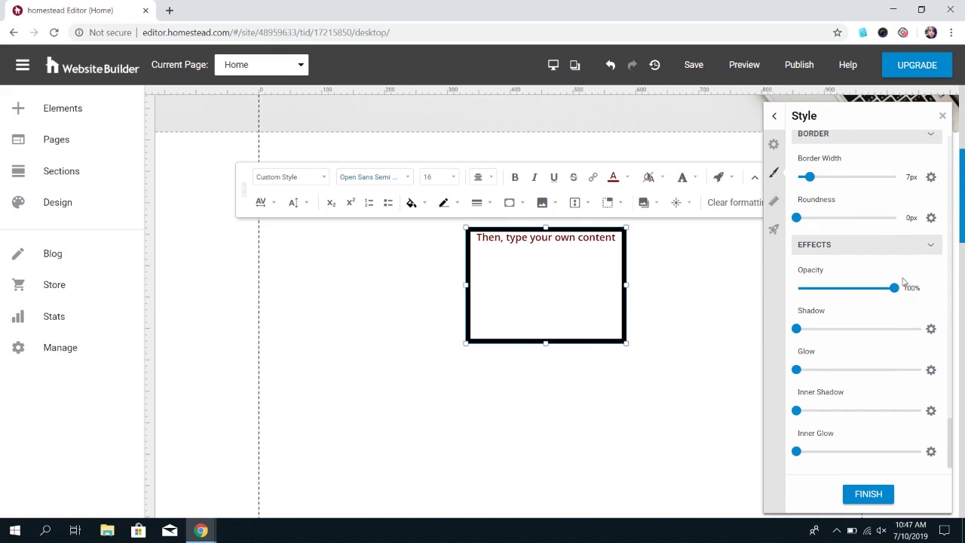
# Set the Effects to Glow 10 and Inner Glow 20, leaving shadows off
pyautogui.moveTo(896, 293)
pyautogui.mouseDown()
pyautogui.moveTo(785, 289)
pyautogui.moveTo(909, 295)
pyautogui.mouseUp()
pyautogui.moveTo(799, 327)
pyautogui.mouseDown()
pyautogui.moveTo(887, 328)
pyautogui.moveTo(796, 329)
pyautogui.mouseUp()
pyautogui.moveTo(797, 371); pyautogui.dragTo(858, 370)
pyautogui.moveTo(796, 410); pyautogui.dragTo(769, 414)
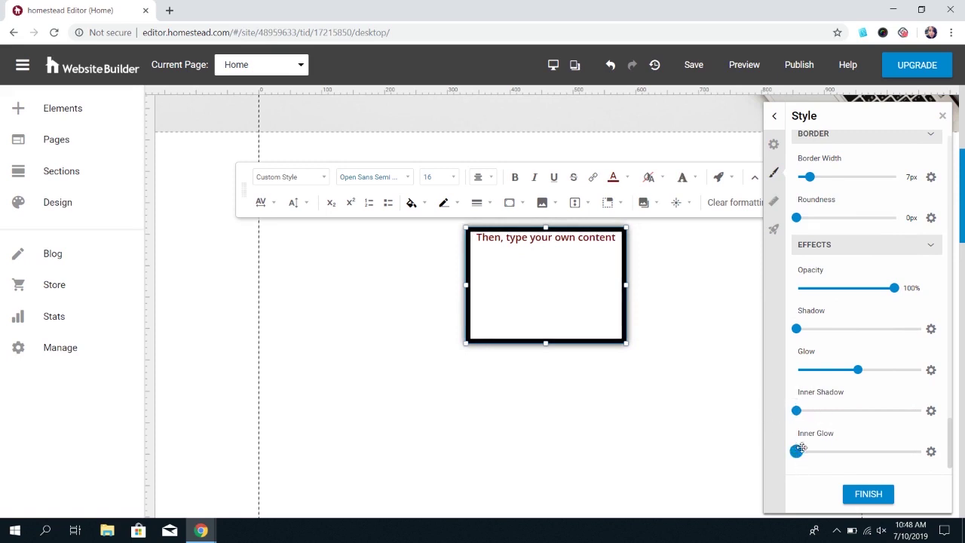
pyautogui.moveTo(796, 451); pyautogui.dragTo(780, 463)
# Resize the text box to width 247, height 183 and move it to Left 317
pyautogui.click(775, 202)
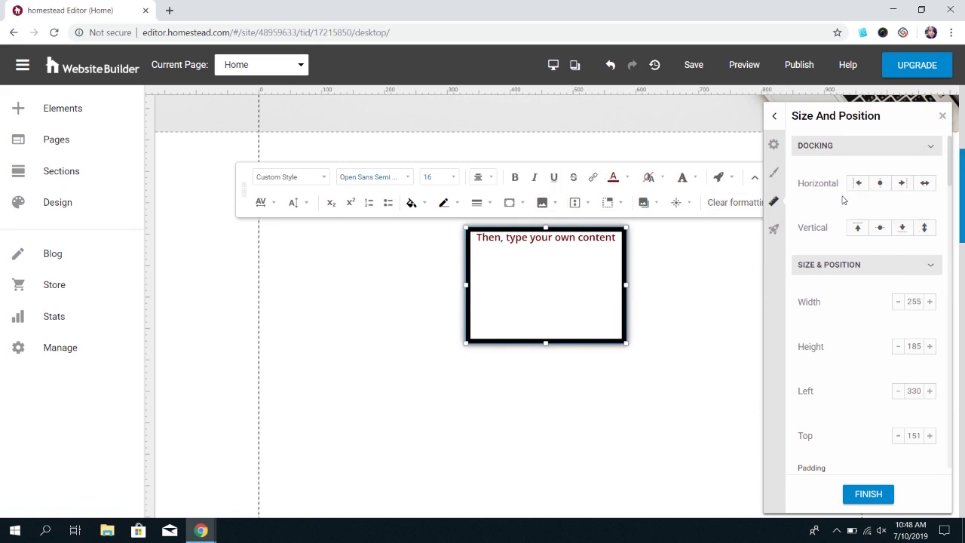
pyautogui.click(898, 302)
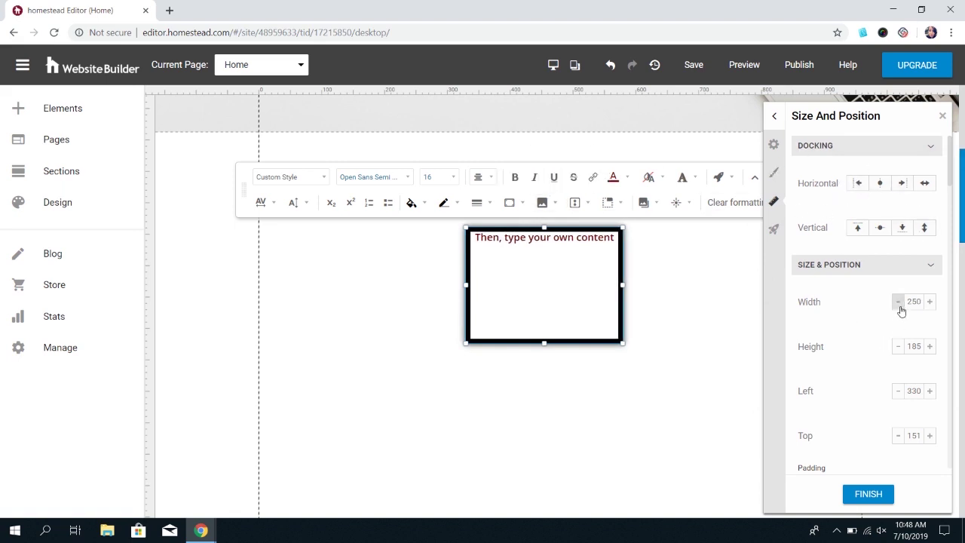
pyautogui.click(897, 301)
pyautogui.click(929, 346)
pyautogui.click(929, 346)
pyautogui.click(930, 346)
pyautogui.click(929, 346)
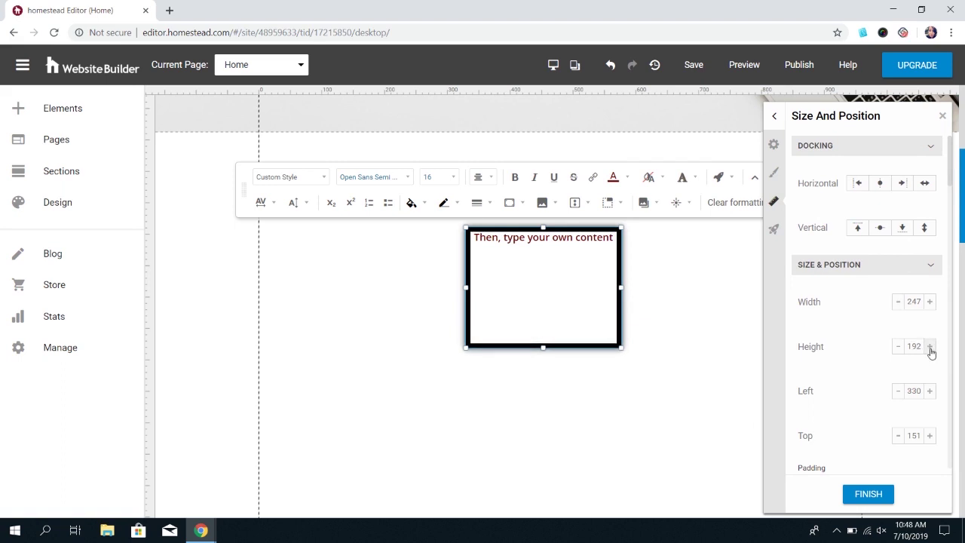
pyautogui.click(898, 346)
pyautogui.click(898, 346)
pyautogui.click(898, 346)
pyautogui.click(898, 346)
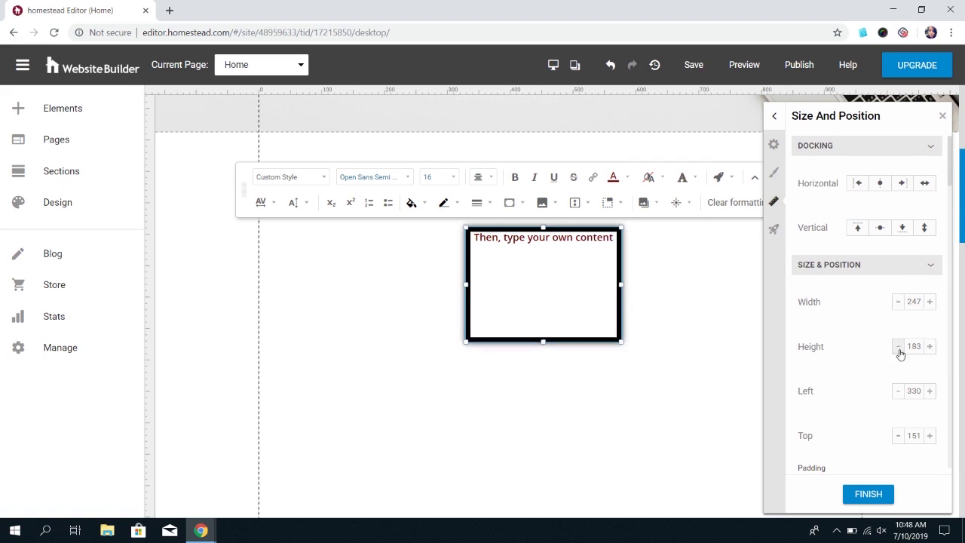
pyautogui.click(898, 391)
pyautogui.click(898, 391)
pyautogui.click(898, 390)
pyautogui.click(898, 390)
pyautogui.click(898, 390)
pyautogui.click(898, 390)
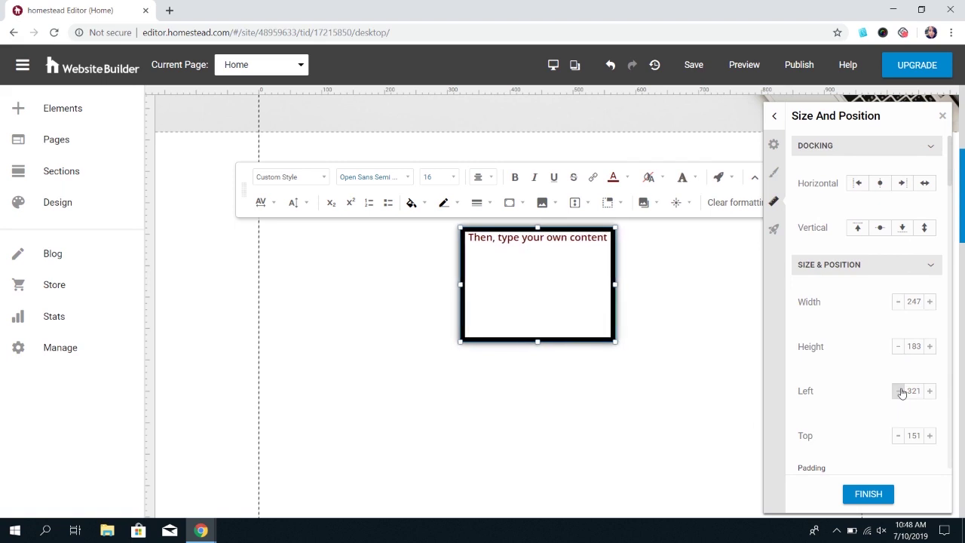
pyautogui.click(898, 390)
pyautogui.click(898, 391)
pyautogui.scroll(-3, 856, 408)
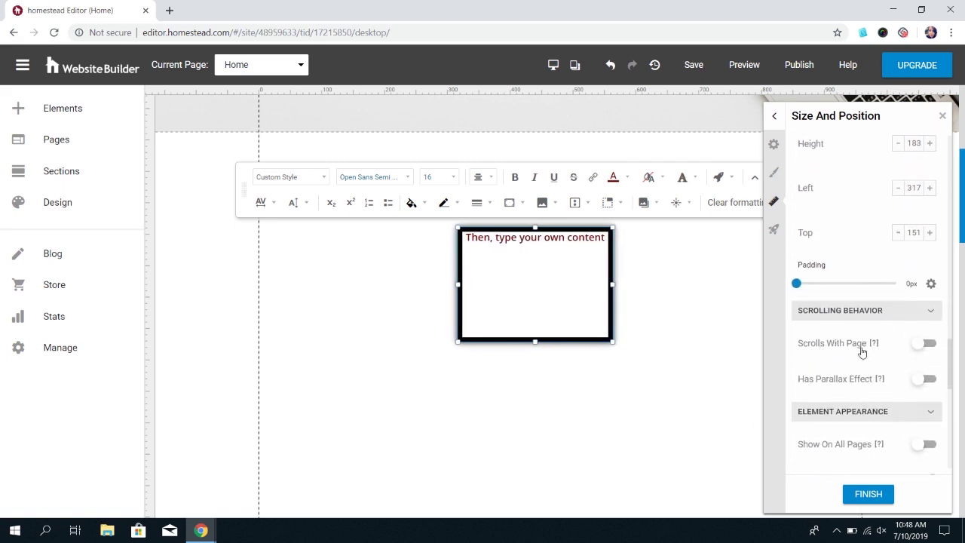
pyautogui.scroll(-1, 847, 388)
pyautogui.scroll(-1, 847, 388)
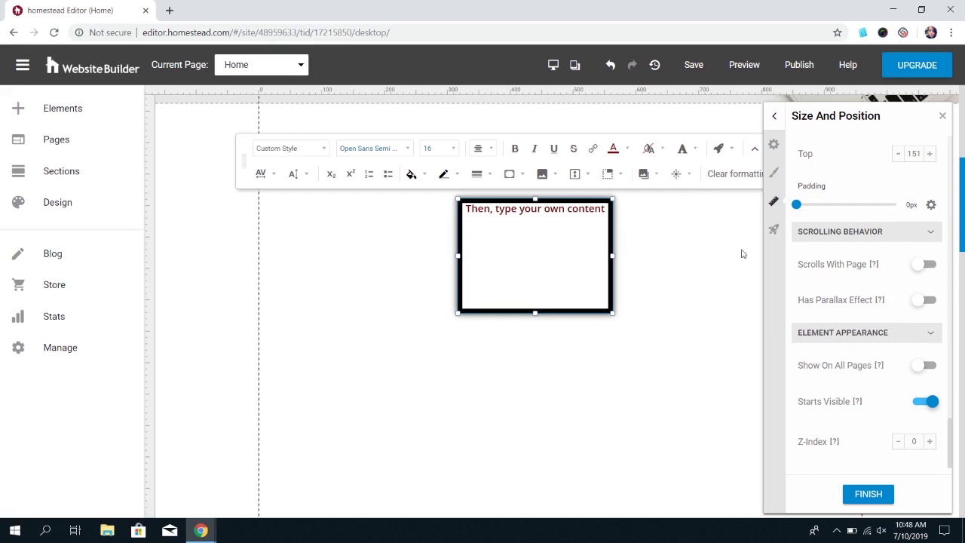
# Apply the Fly In entrance animation to the text box, replacing Bounce In
pyautogui.click(772, 230)
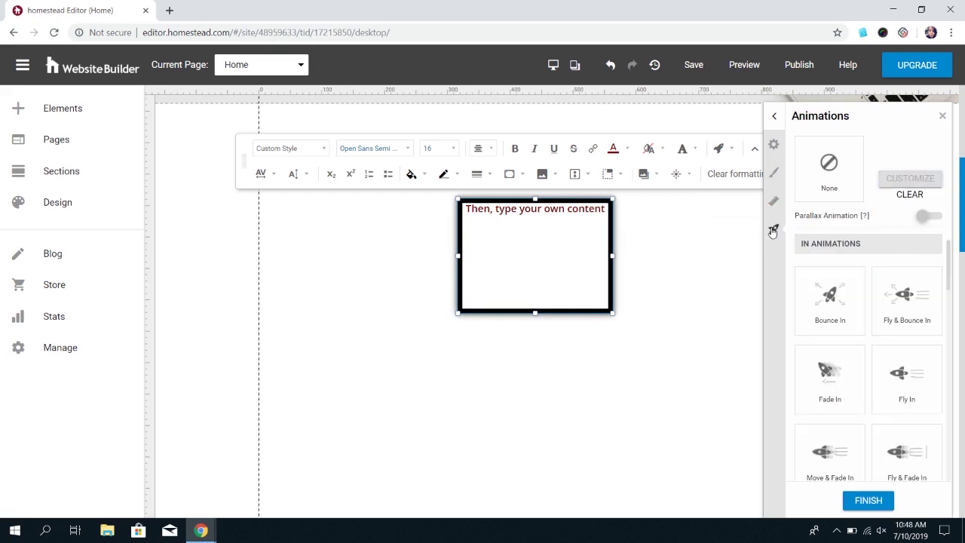
pyautogui.click(828, 298)
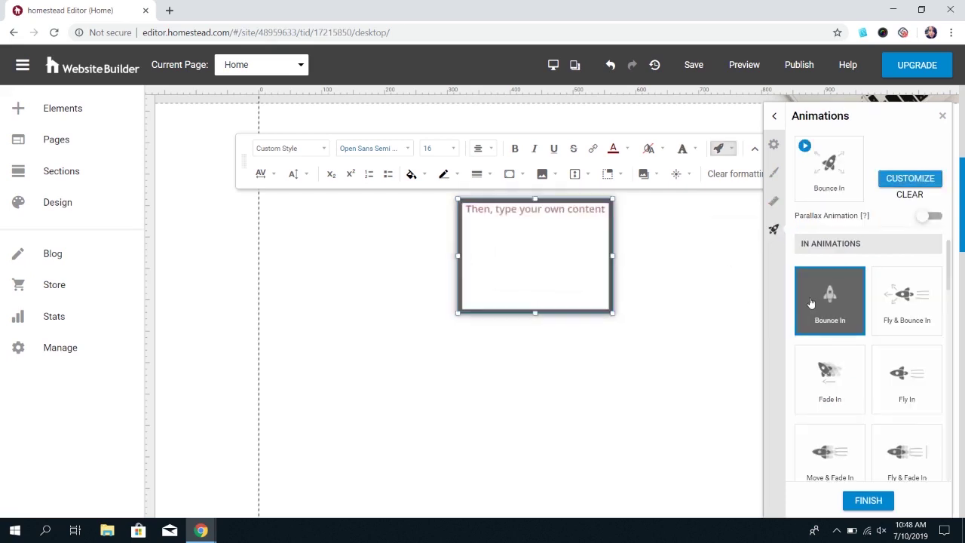
pyautogui.click(906, 370)
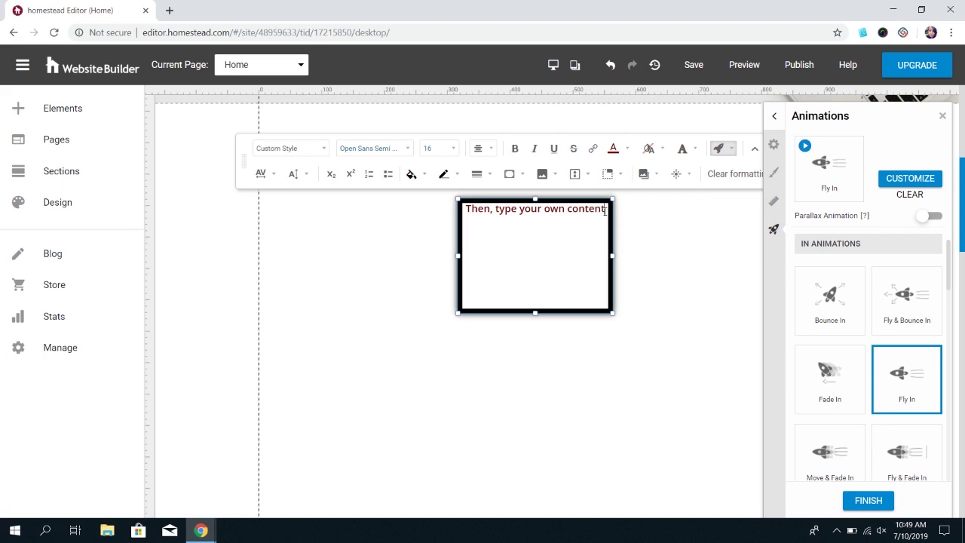
pyautogui.moveTo(605, 212); pyautogui.dragTo(453, 205)
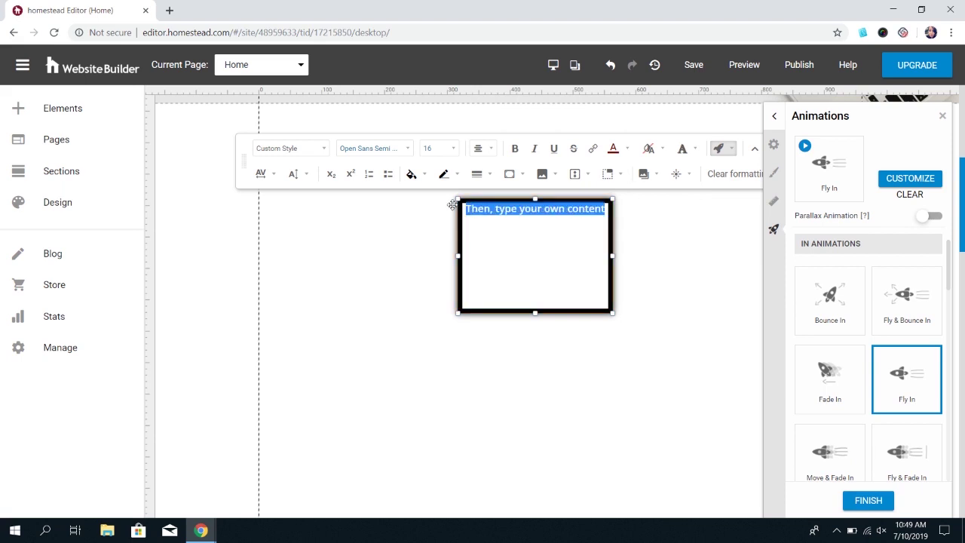